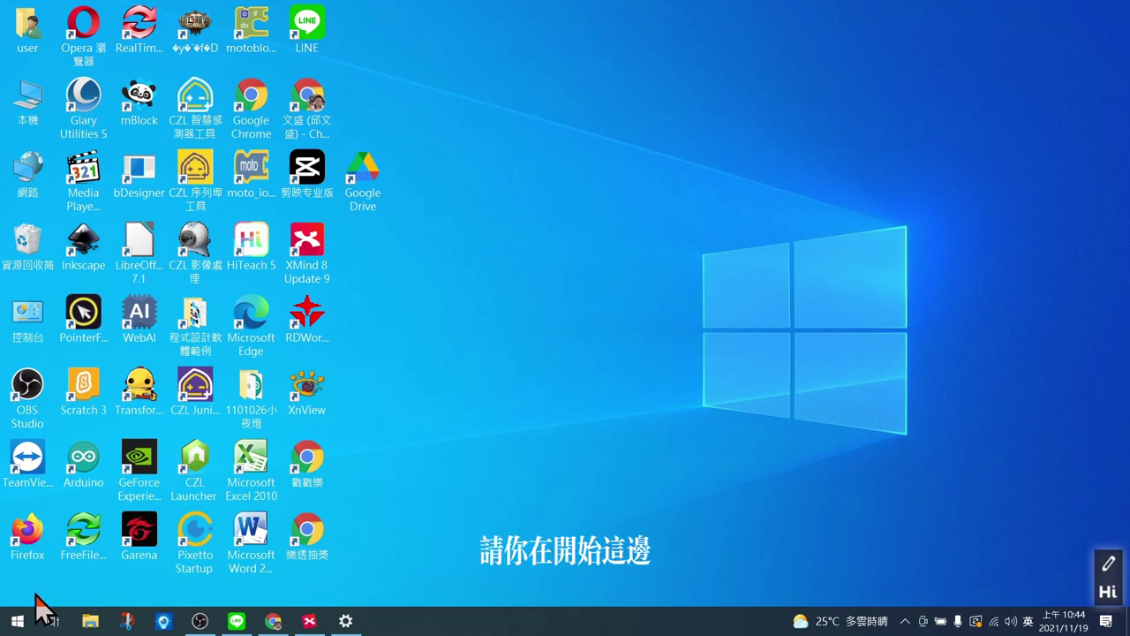
Step: Search the installed programs for 剪取 and show the available actions for 剪取工具
left_click(18, 622)
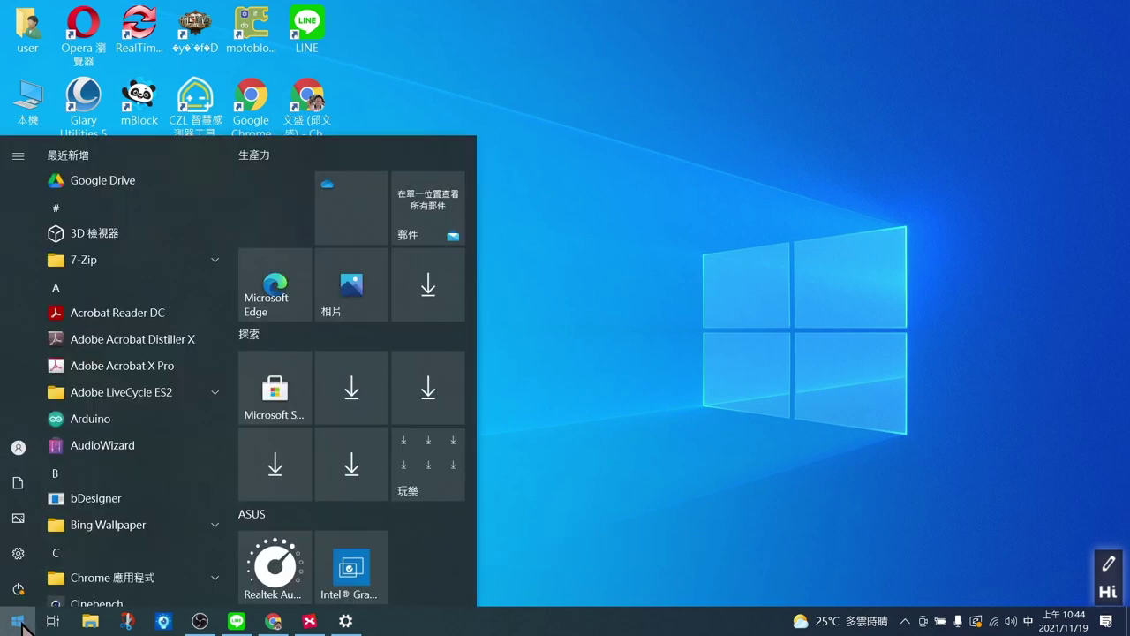
type("ㄐㄧㄢˇㄑㄩˇ")
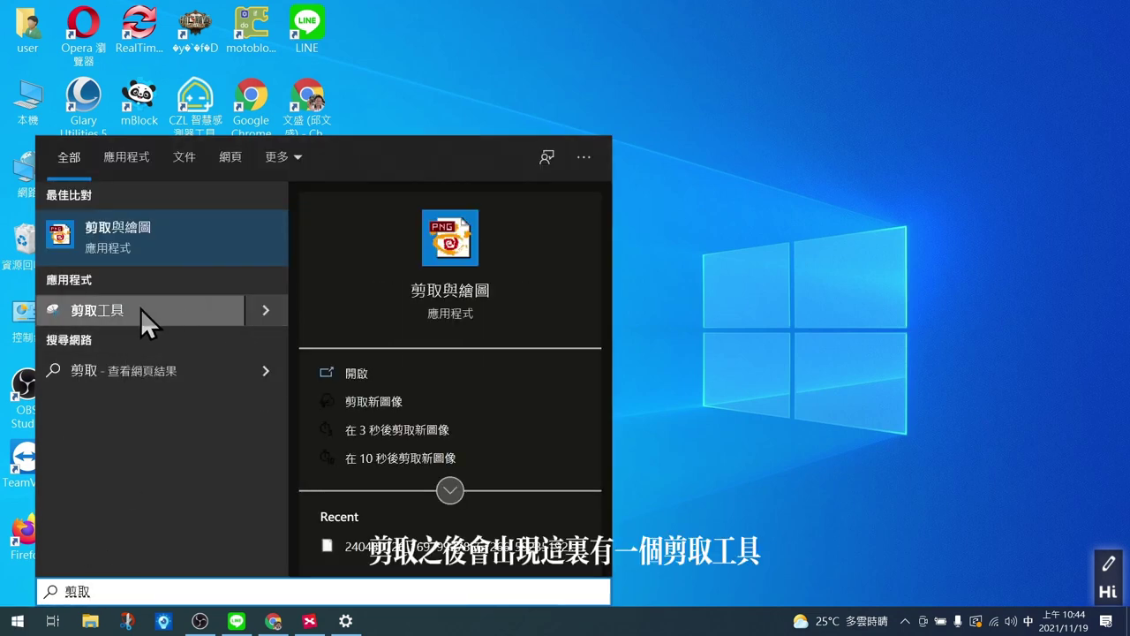
left_click(269, 309)
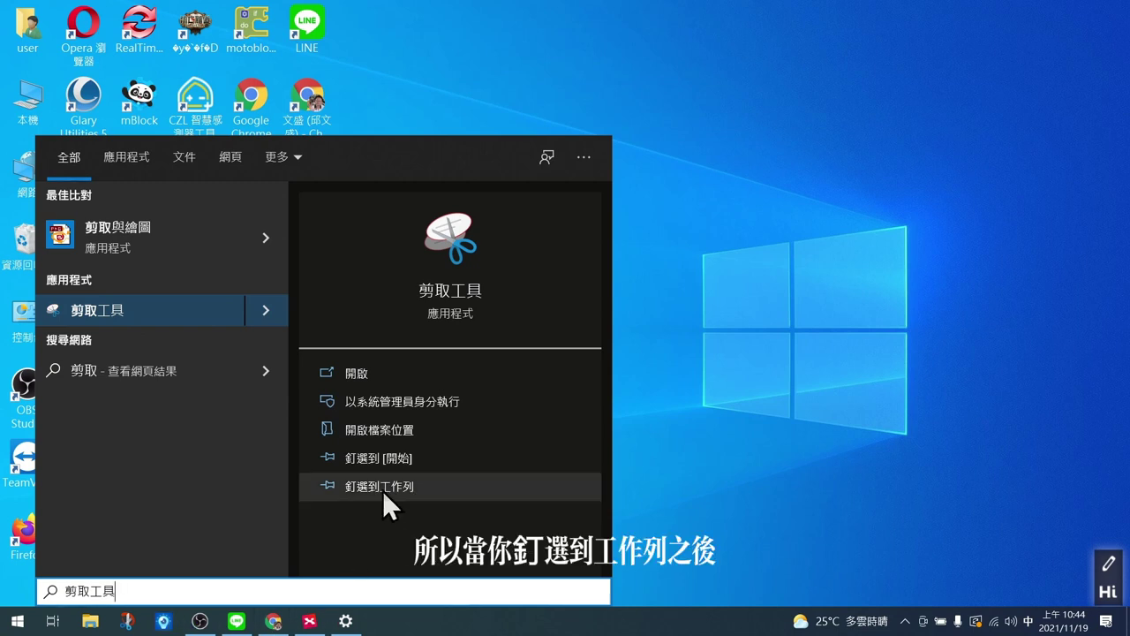
Step: Open 剪取與繪圖, move its window clear of the desktop icons, and take a rectangular snip of the upper rows of icons
left_click(129, 623)
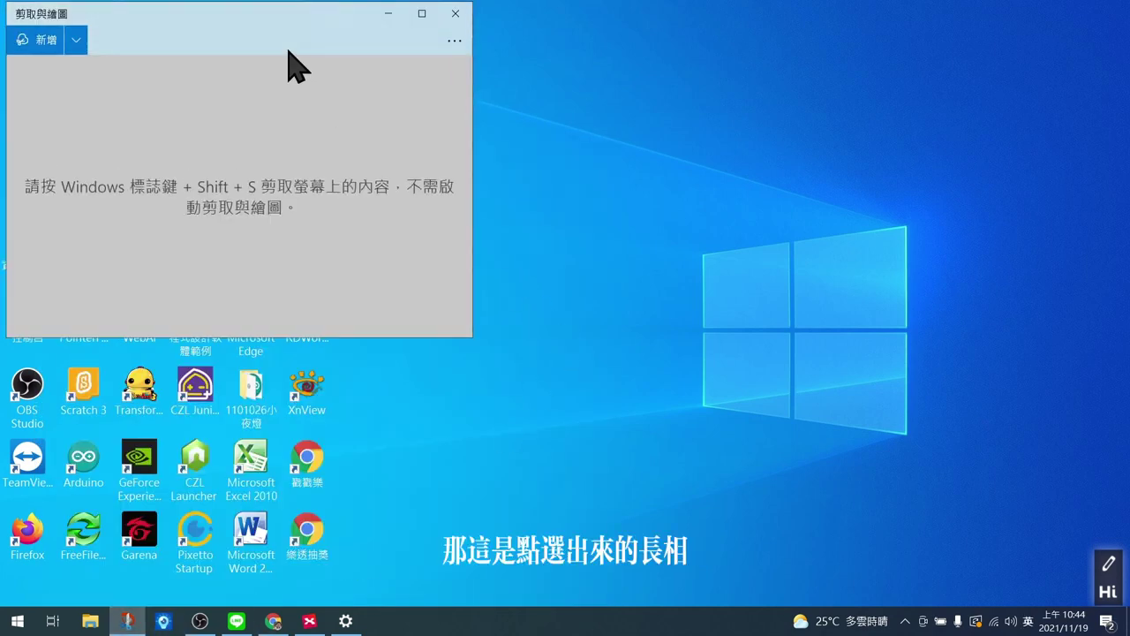
mouse_move(289, 50)
left_mouse_down()
mouse_move(273, 38)
mouse_move(676, 108)
mouse_move(762, 79)
left_mouse_up()
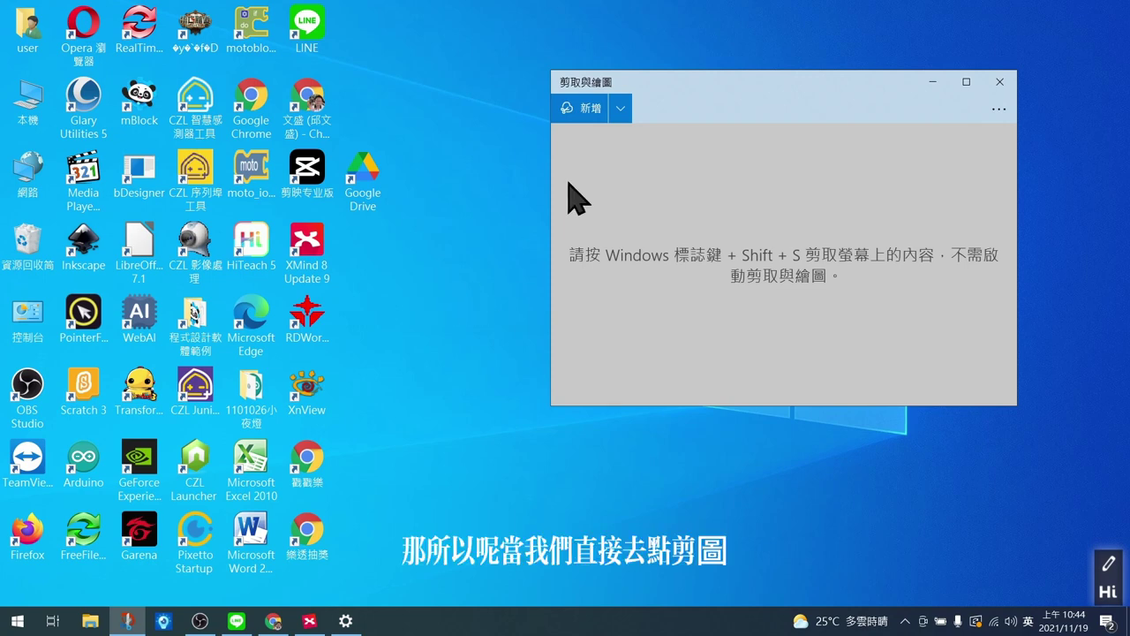
left_click(592, 113)
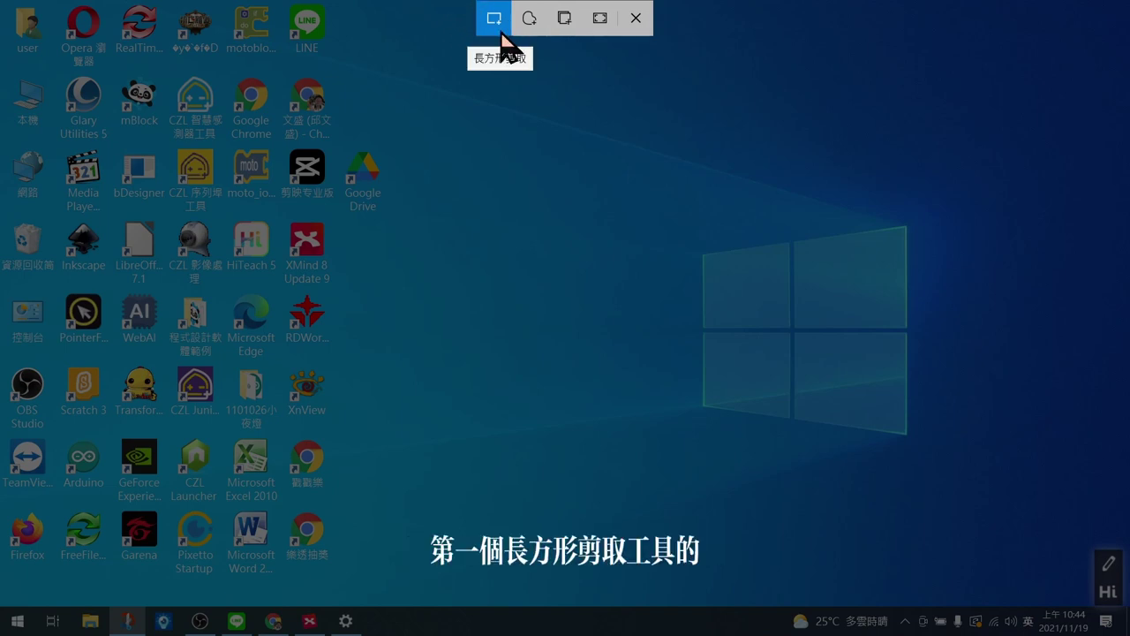
mouse_move(13, 13)
left_mouse_down()
mouse_move(164, 119)
mouse_move(393, 215)
mouse_move(415, 286)
left_mouse_up()
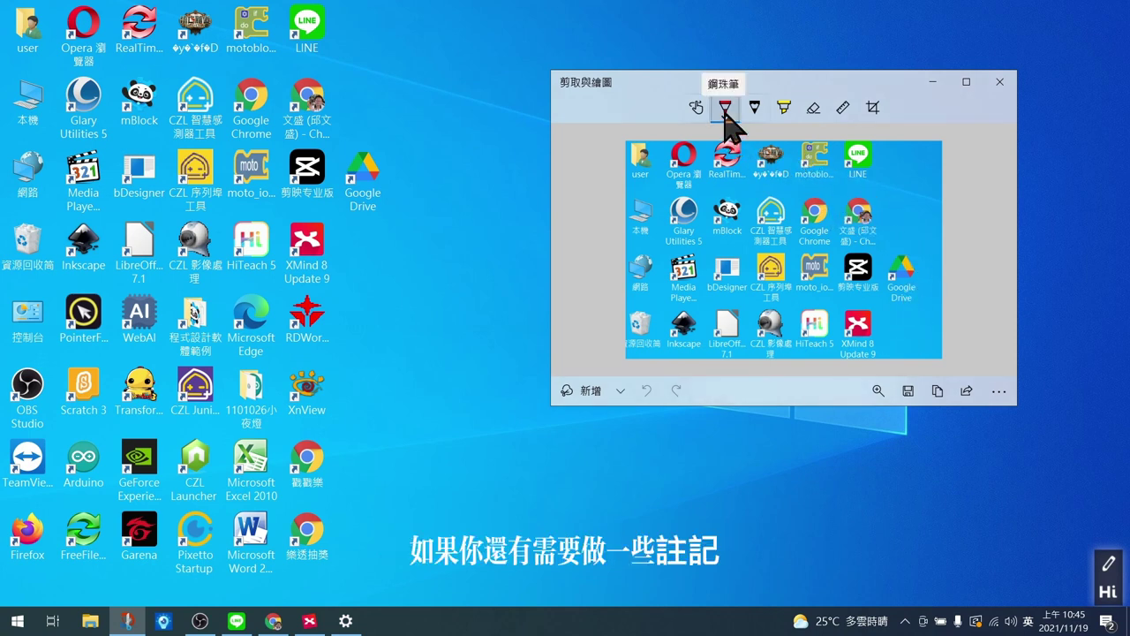
Step: Annotate the snip in red ballpoint pen with a circle around LINE and an arrow to Google Drive, and copy it
mouse_move(874, 189)
left_mouse_down()
mouse_move(829, 163)
mouse_move(893, 181)
mouse_move(909, 259)
mouse_move(930, 249)
left_mouse_up()
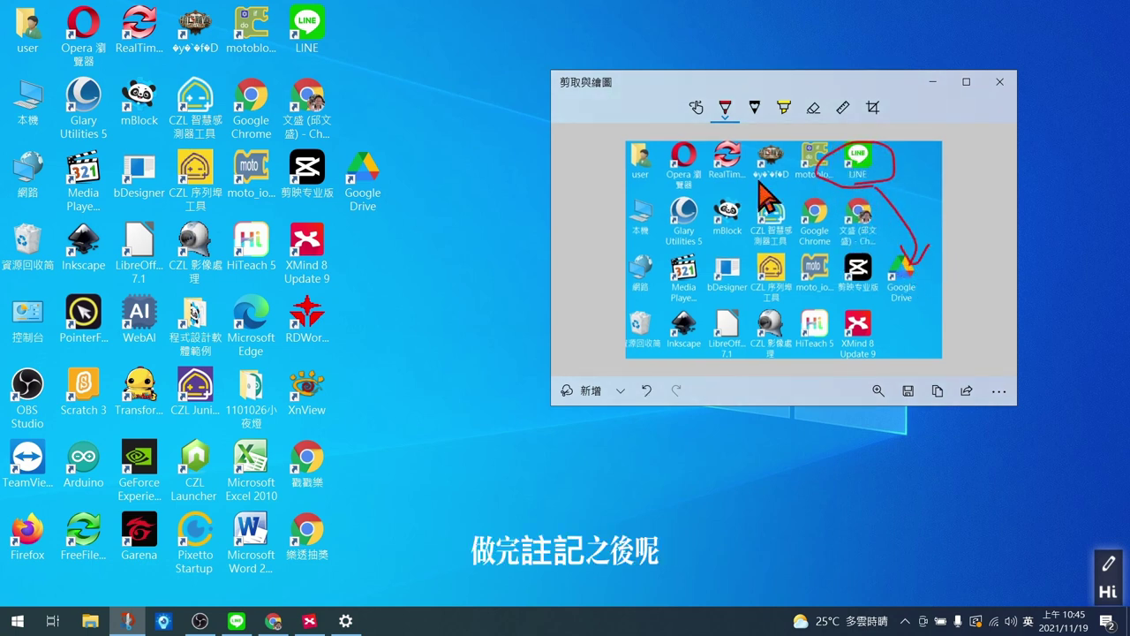
left_click(938, 393)
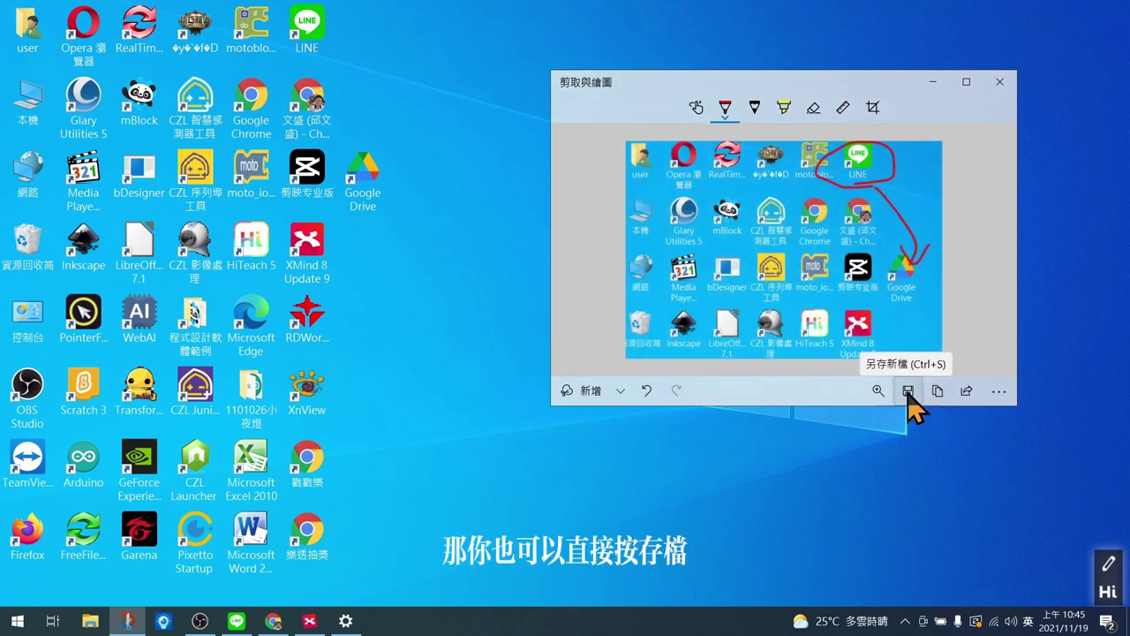
Step: Save the annotated snip as a PNG in the 圖片 folder under the suggested name and close 剪取與繪圖
left_click(909, 392)
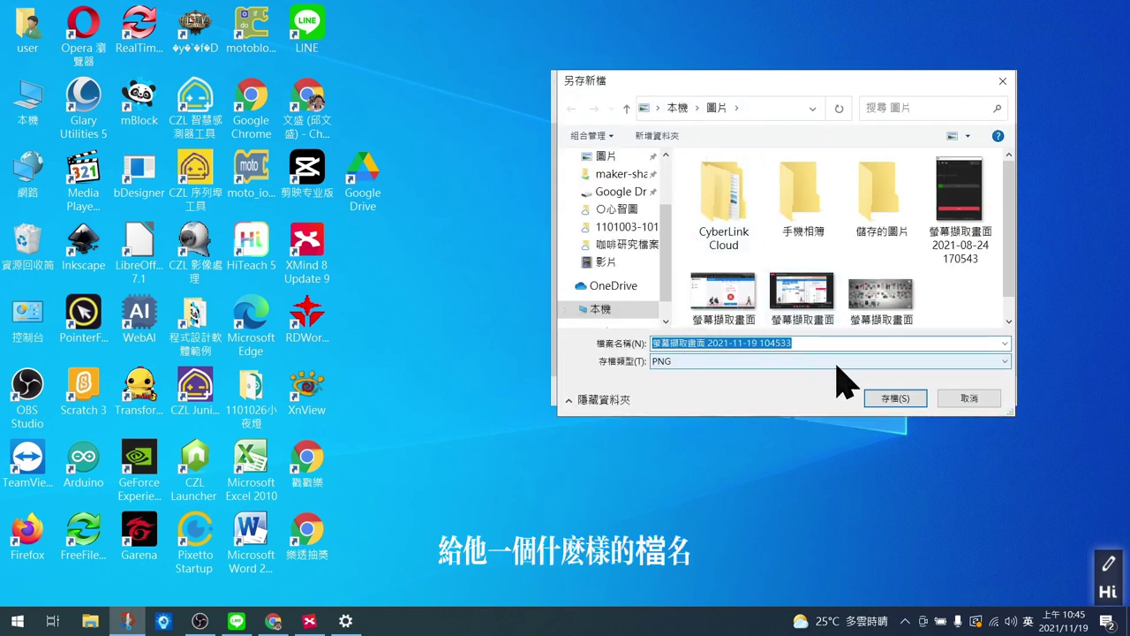
left_click(912, 397)
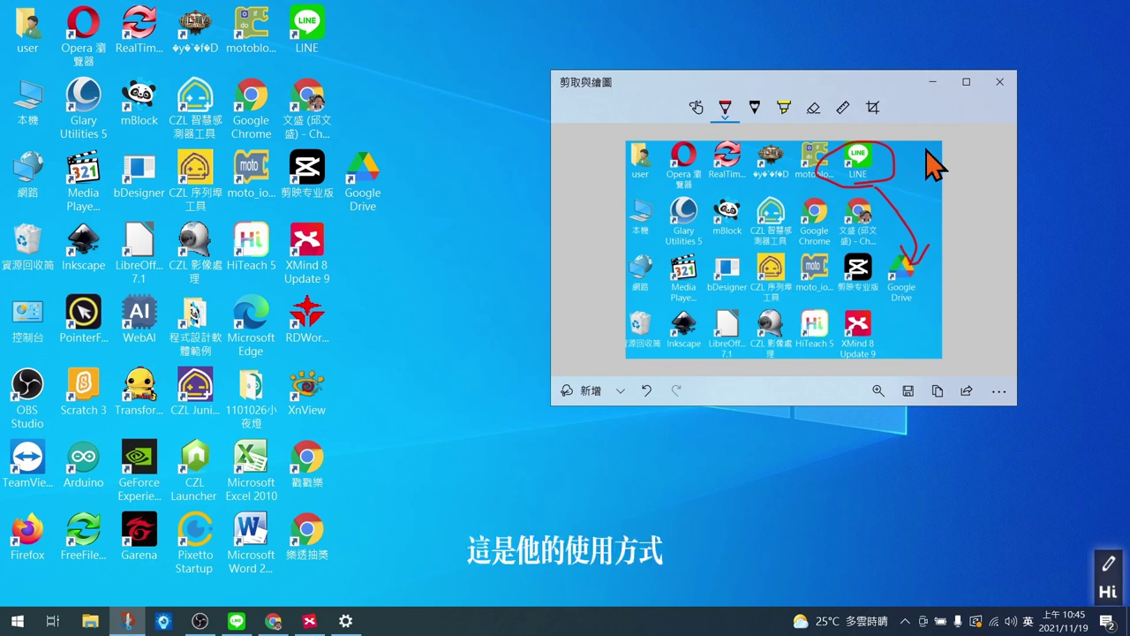
left_click(1001, 82)
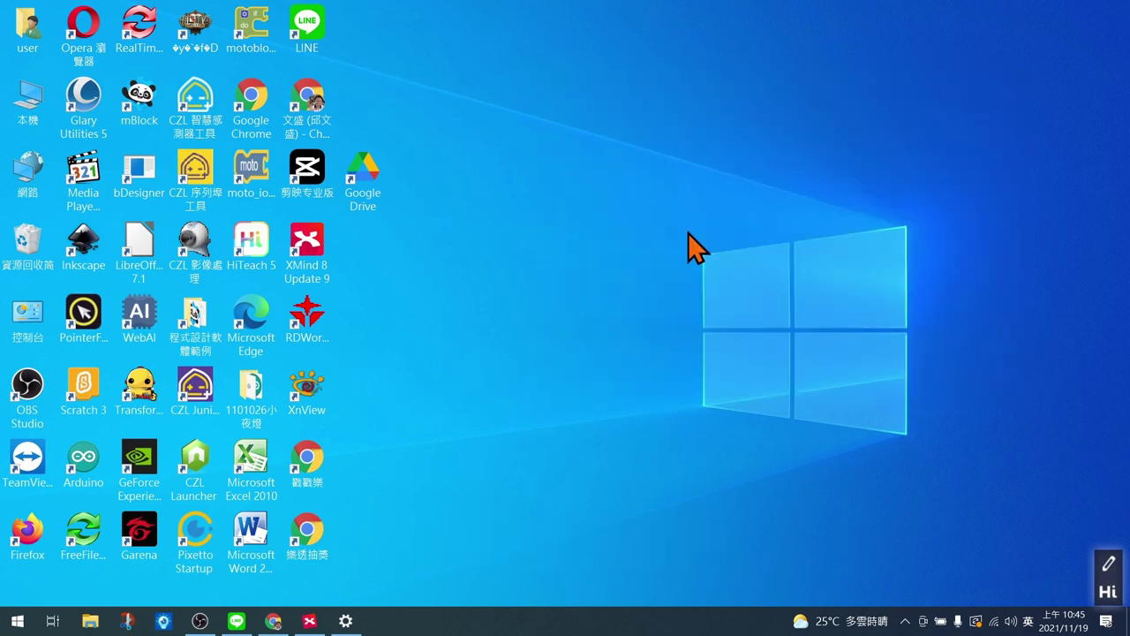
Step: Reopen 剪取與繪圖 and go from its settings to the Windows keyboard option for opening screen snipping with PrtScn
left_click(16, 622)
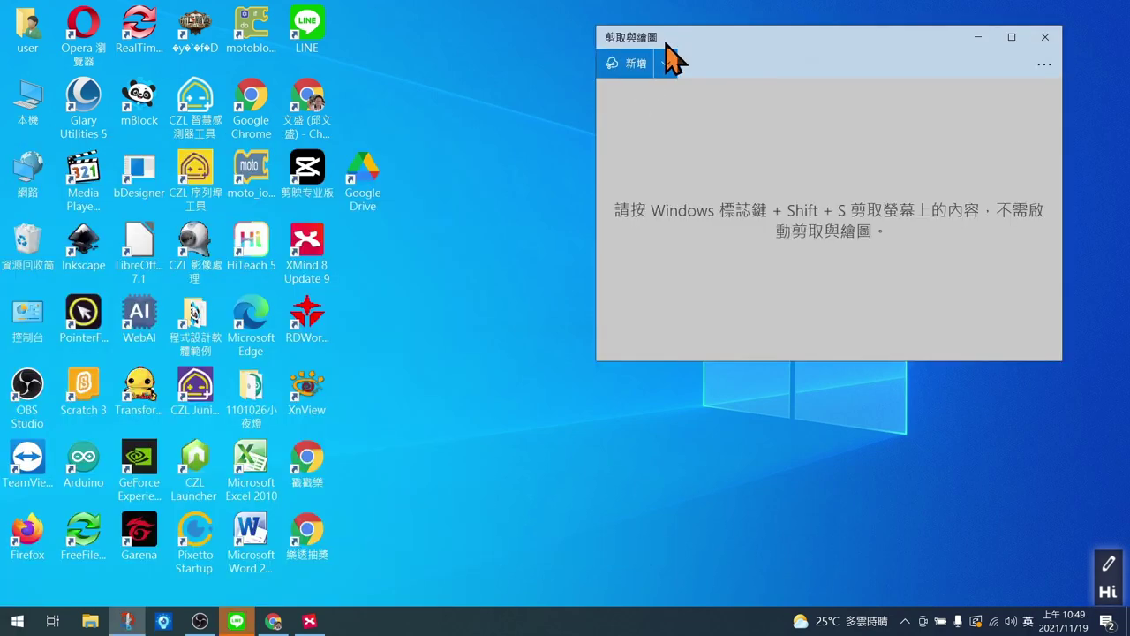
left_click(1045, 64)
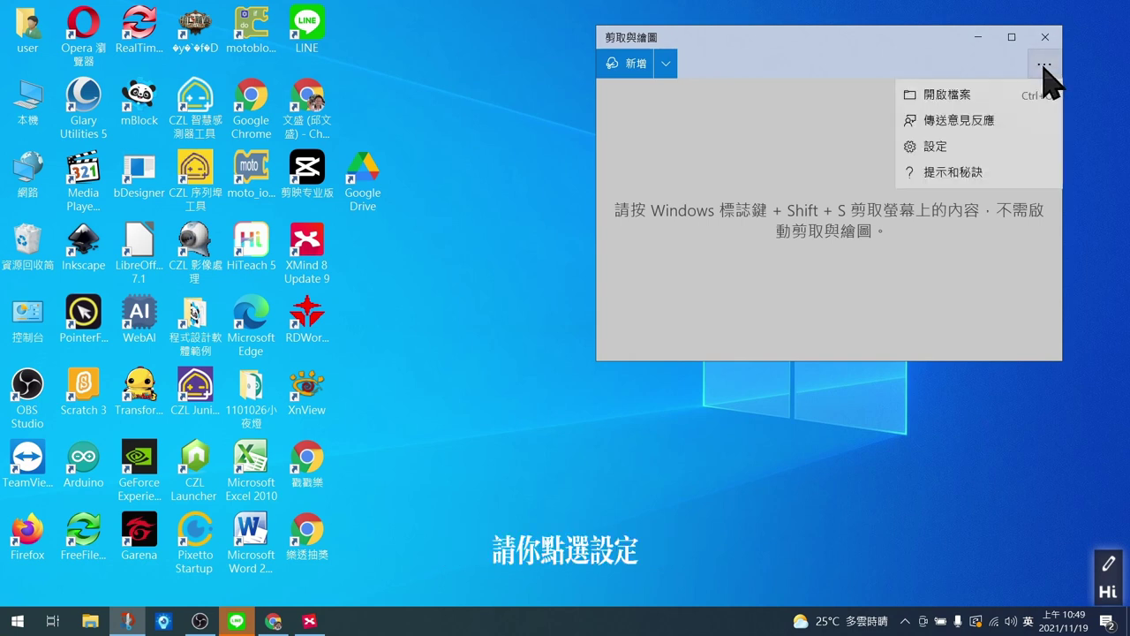
left_click(962, 150)
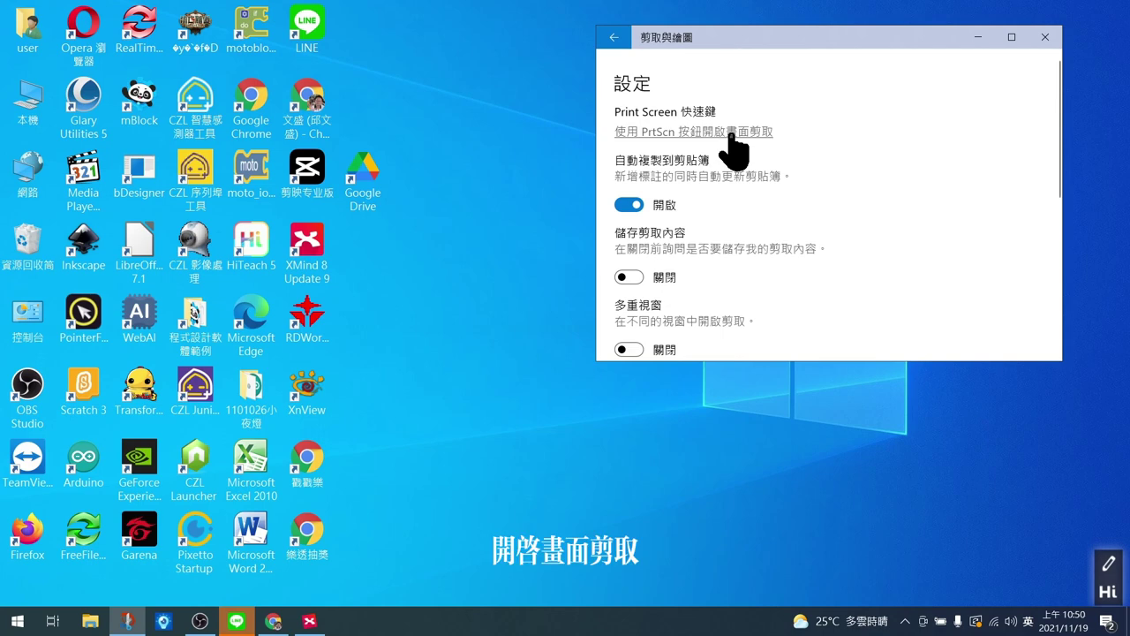
left_click(732, 135)
left_click(944, 226)
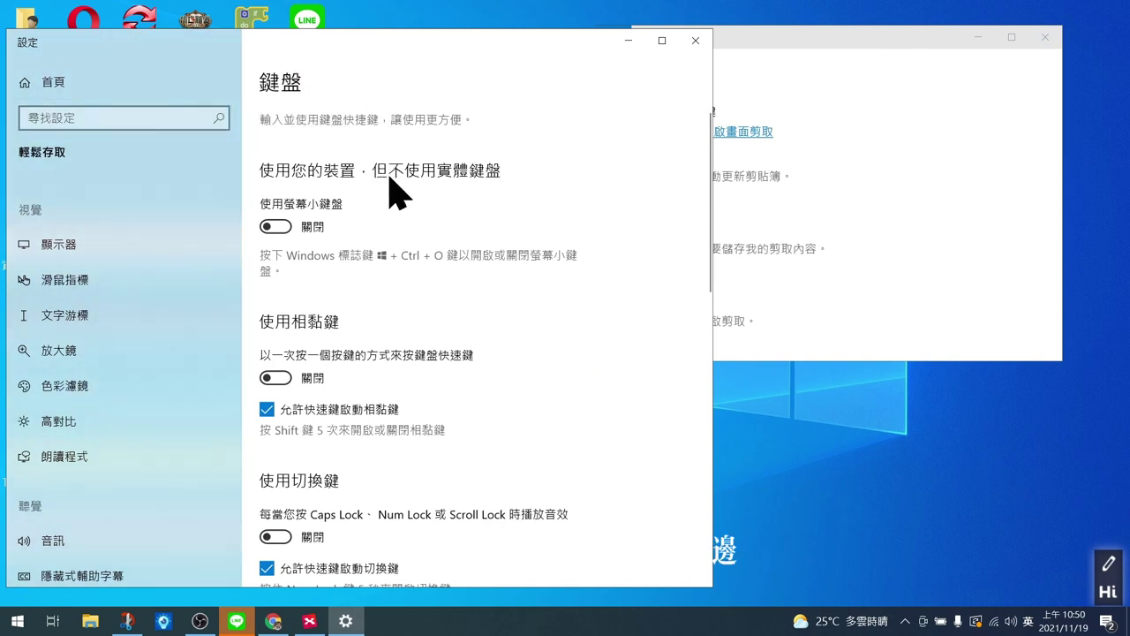
scroll(391, 194, "down", 3)
scroll(466, 222, "down", 4)
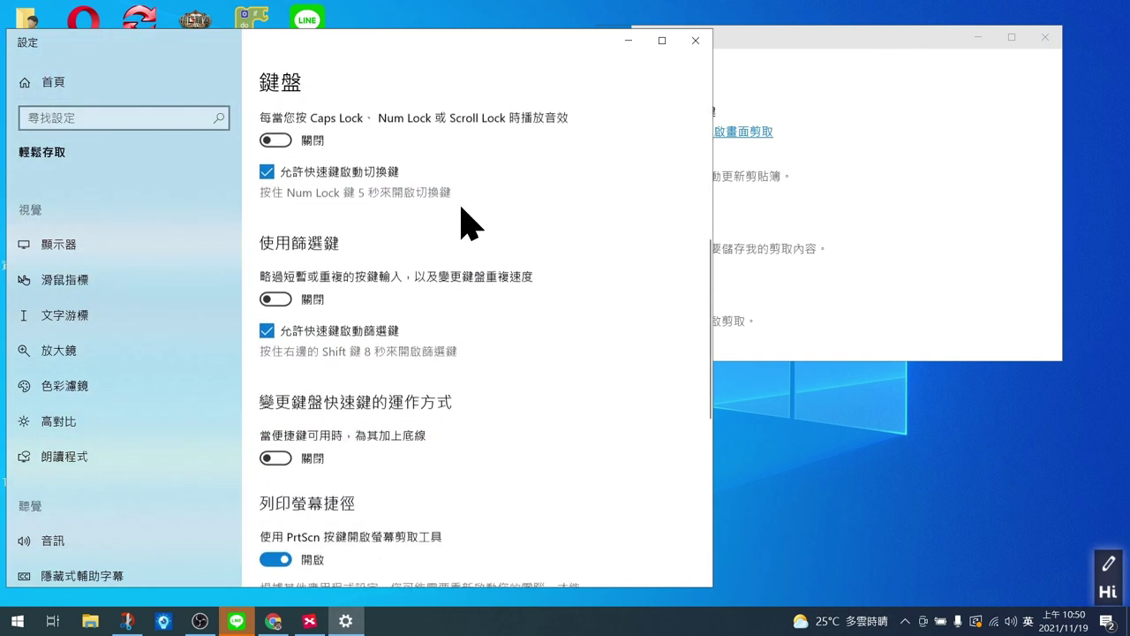
scroll(466, 221, "down", 1)
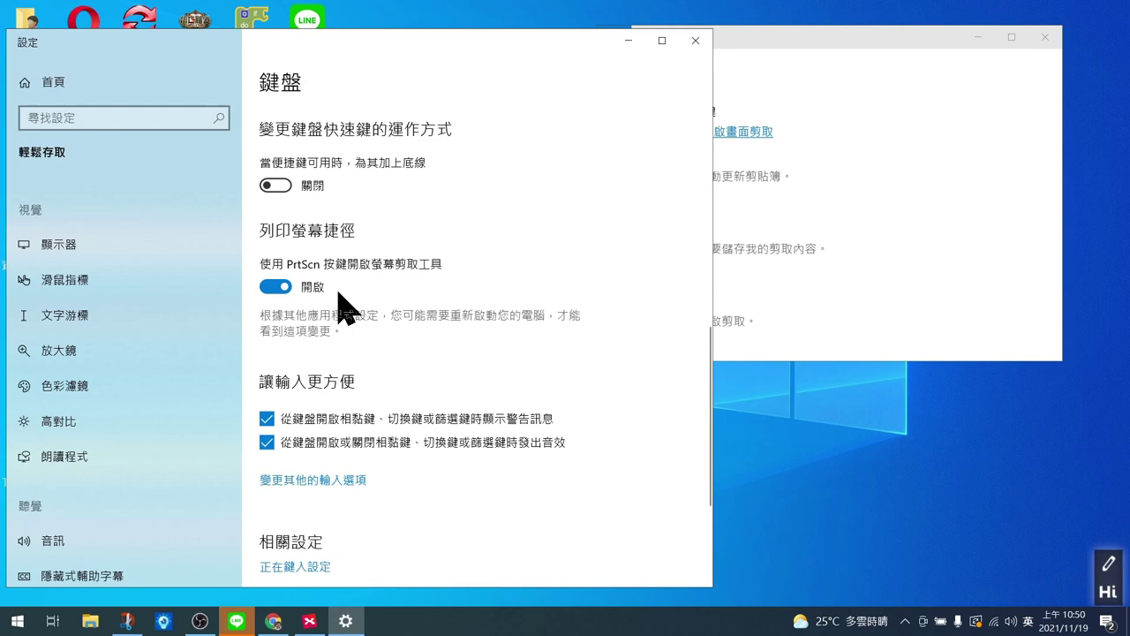
Step: Take a rectangular snip of the whole keyboard settings window
key("Print")
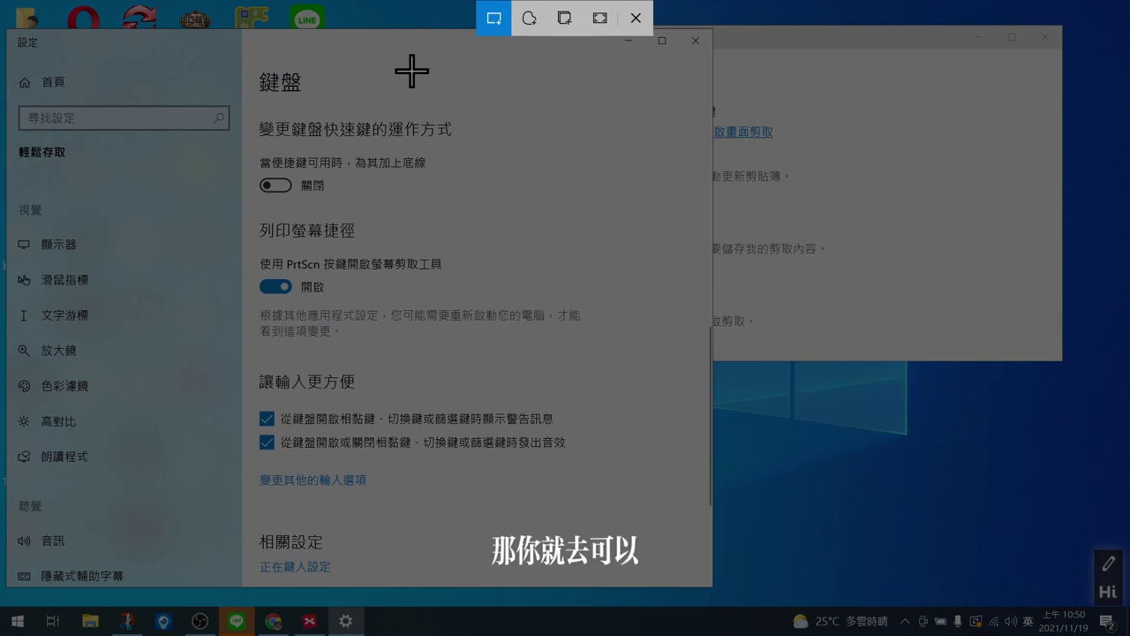
left_click_drag(9, 33, 709, 582)
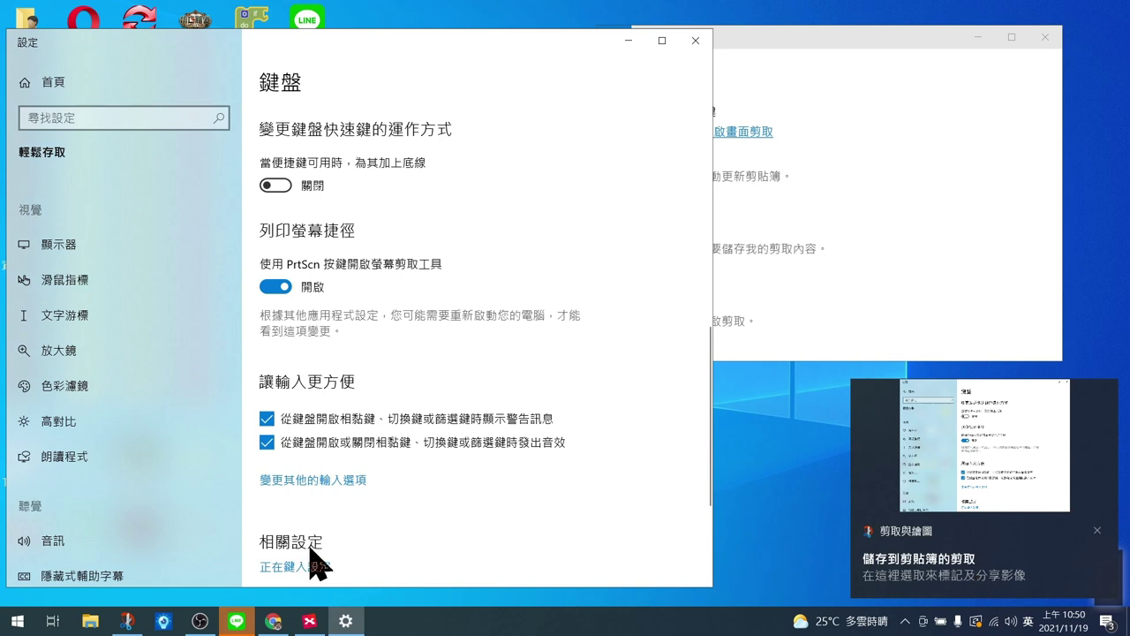
Step: Open Microsoft Word 2010, paste the copied snip into the blank document, and select the picture
left_click(16, 621)
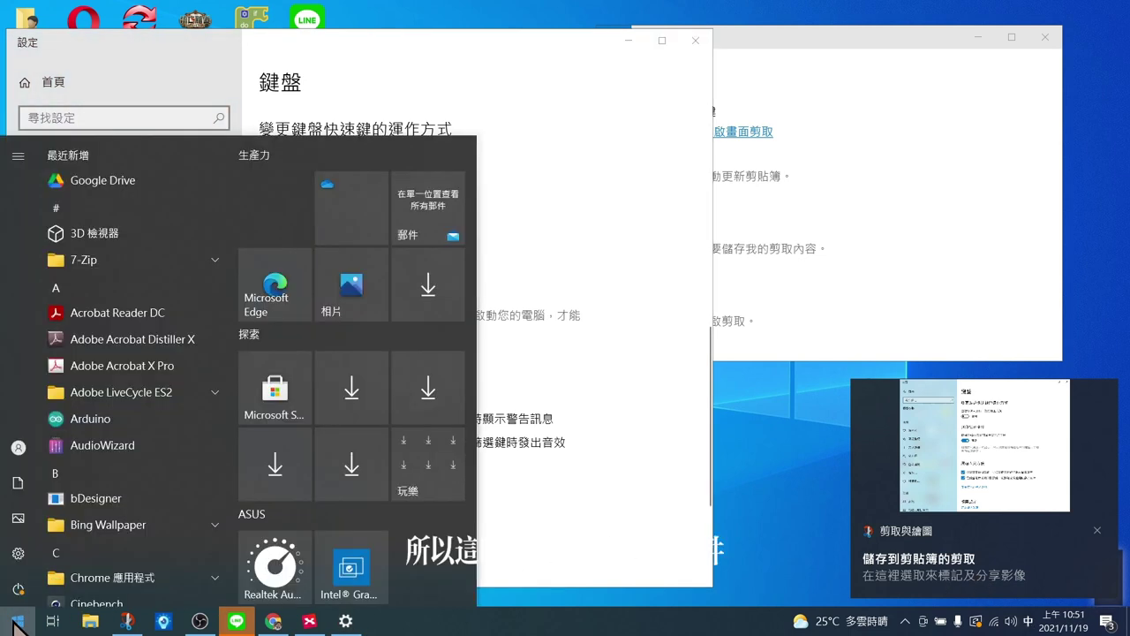
type("w")
key("BackSpace")
key("shift")
type("wo")
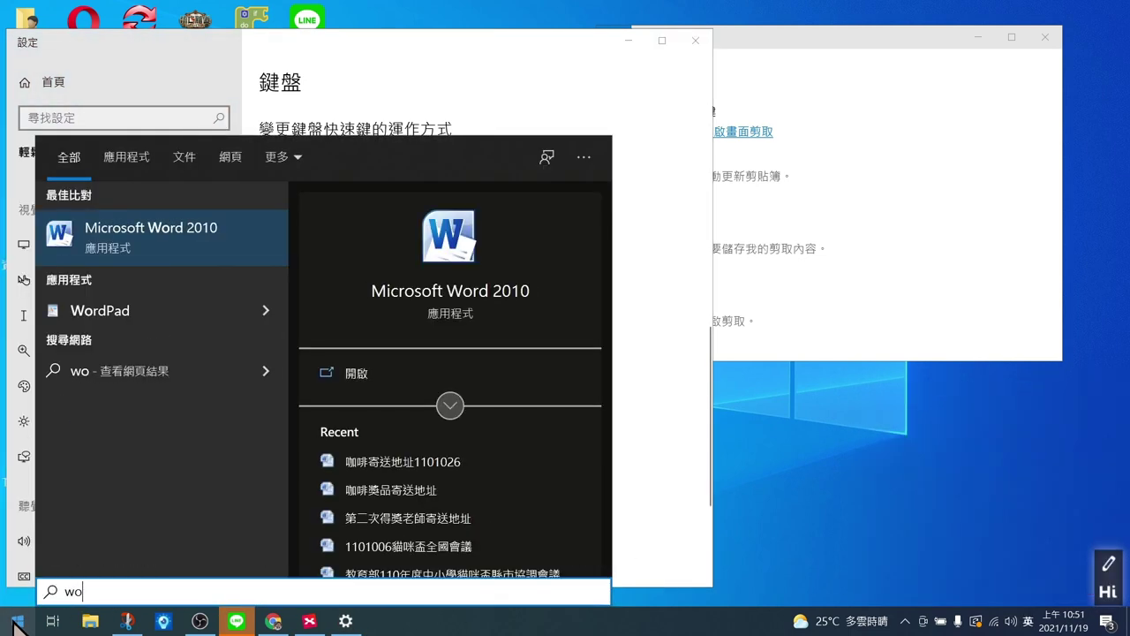
key("Return")
right_click(498, 241)
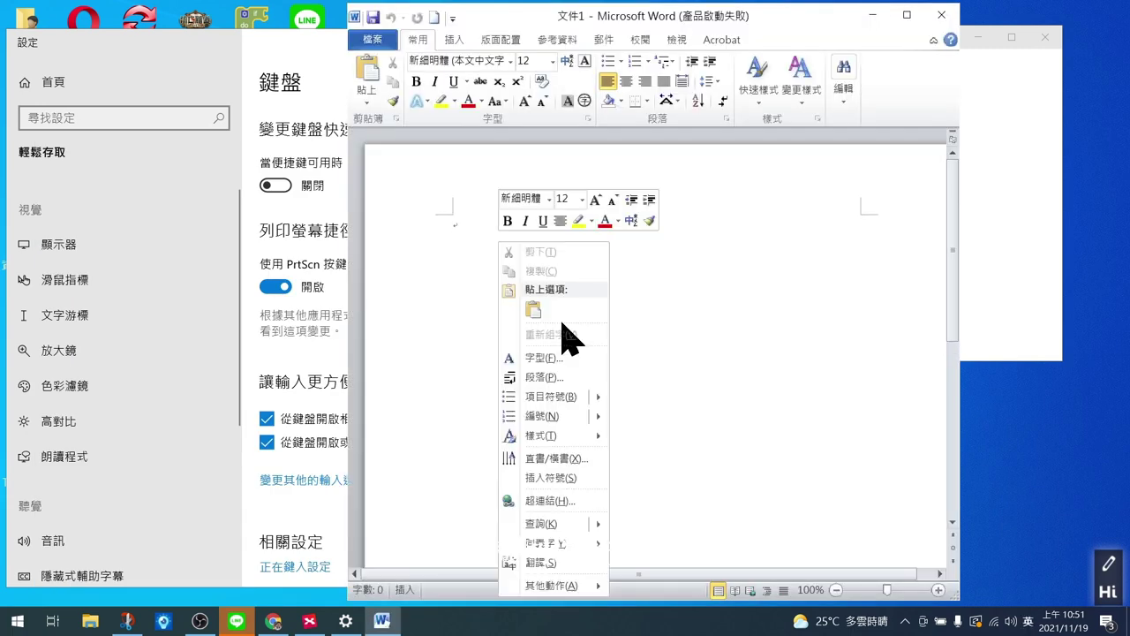
left_click(533, 310)
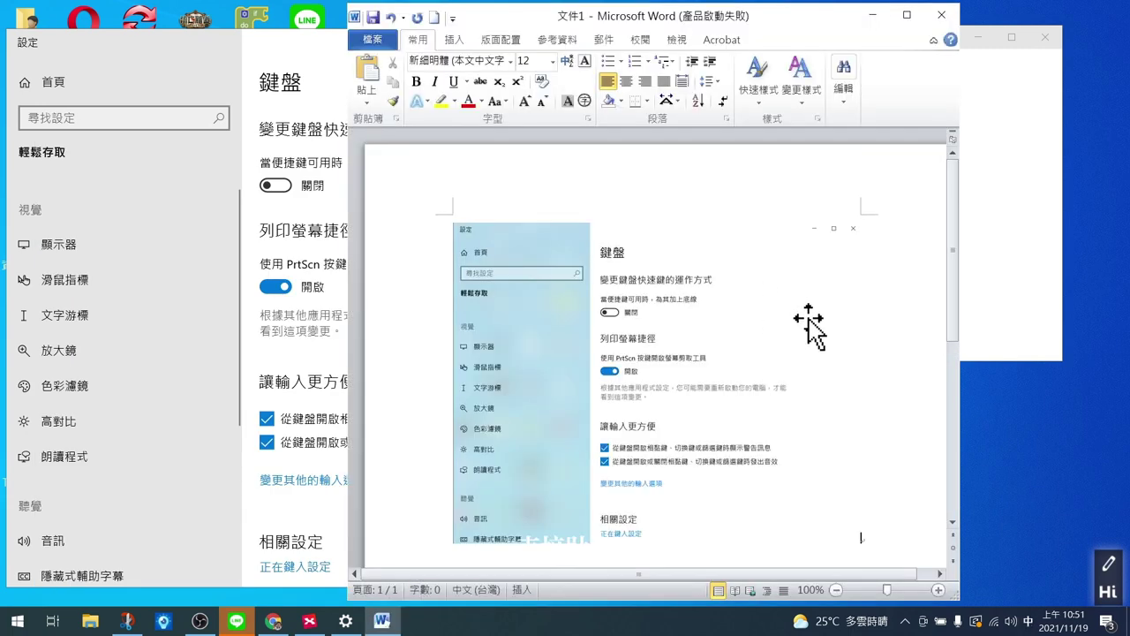
left_click(711, 354)
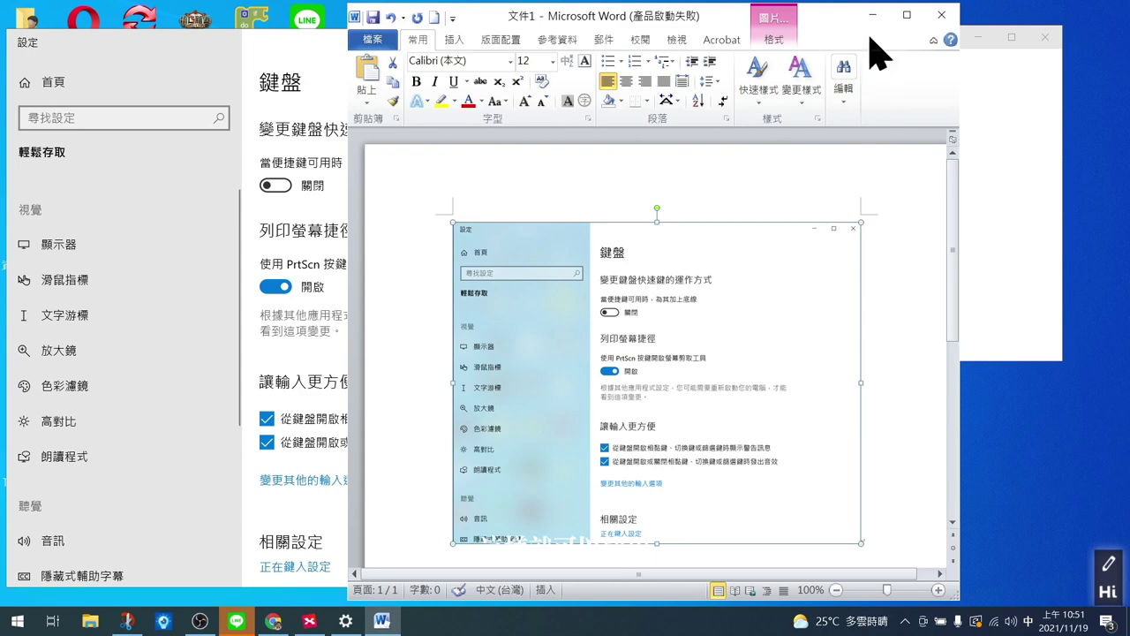
Step: Minimize the Word document and close the keyboard settings and 剪取與繪圖 windows
left_click(872, 15)
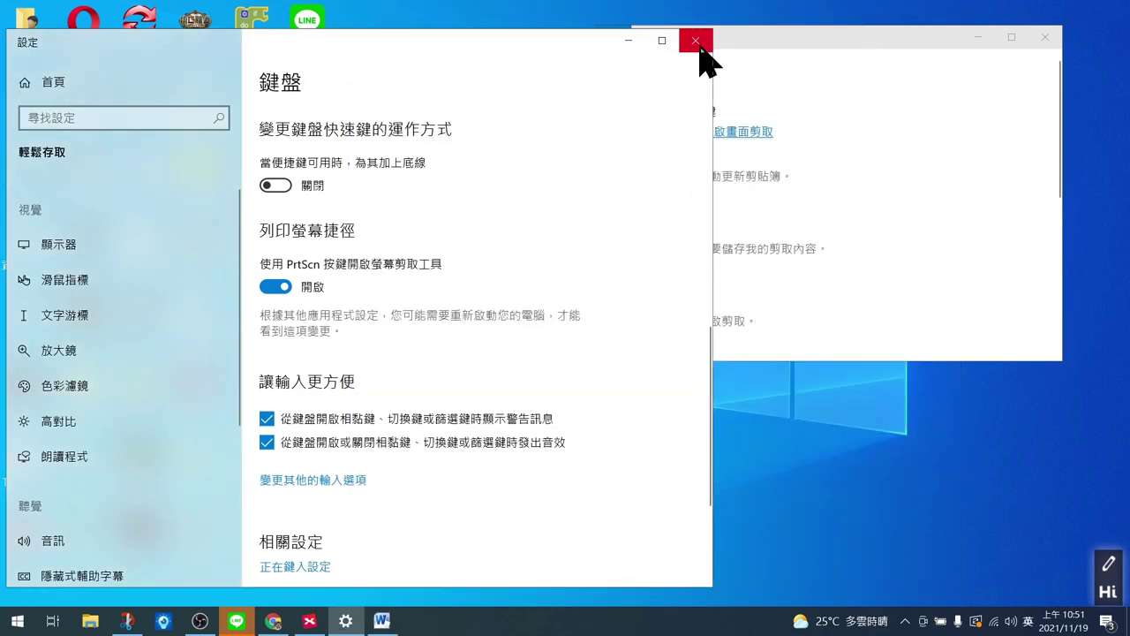
left_click(698, 44)
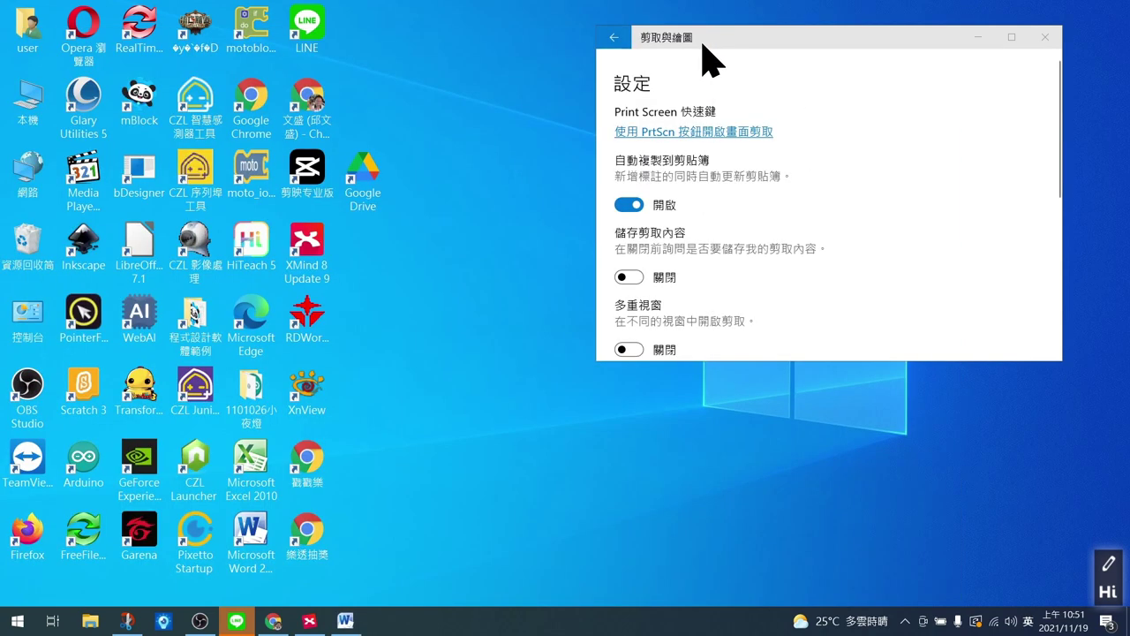
left_click(1045, 40)
Step: Take a freeform snip of the desktop area around the XMind 8 icon
key("super+shift+s")
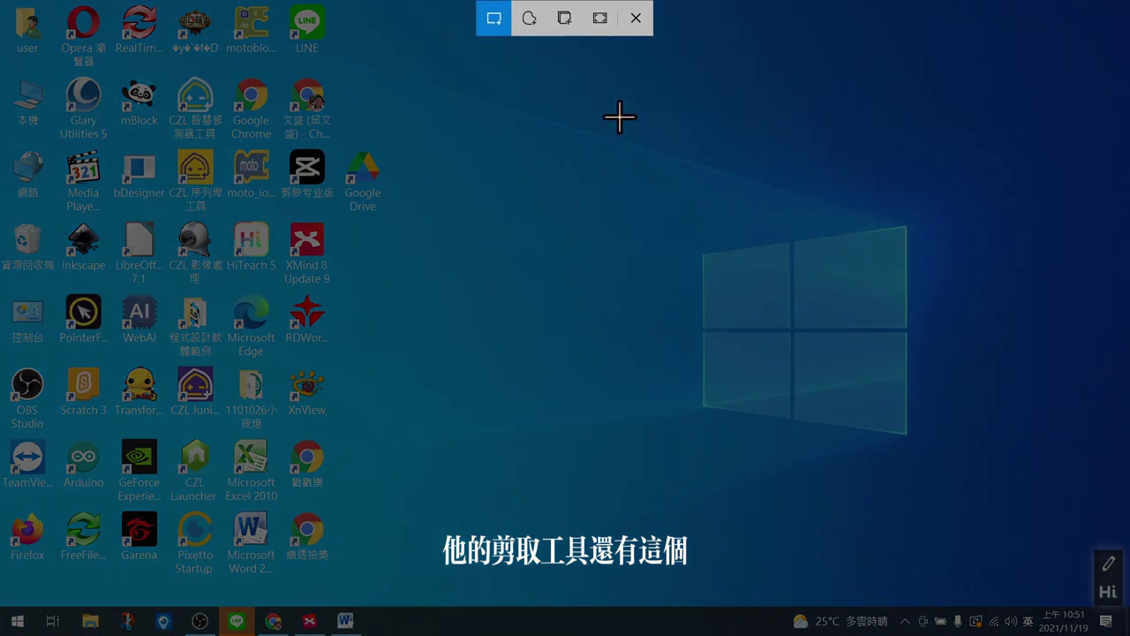
left_click(534, 21)
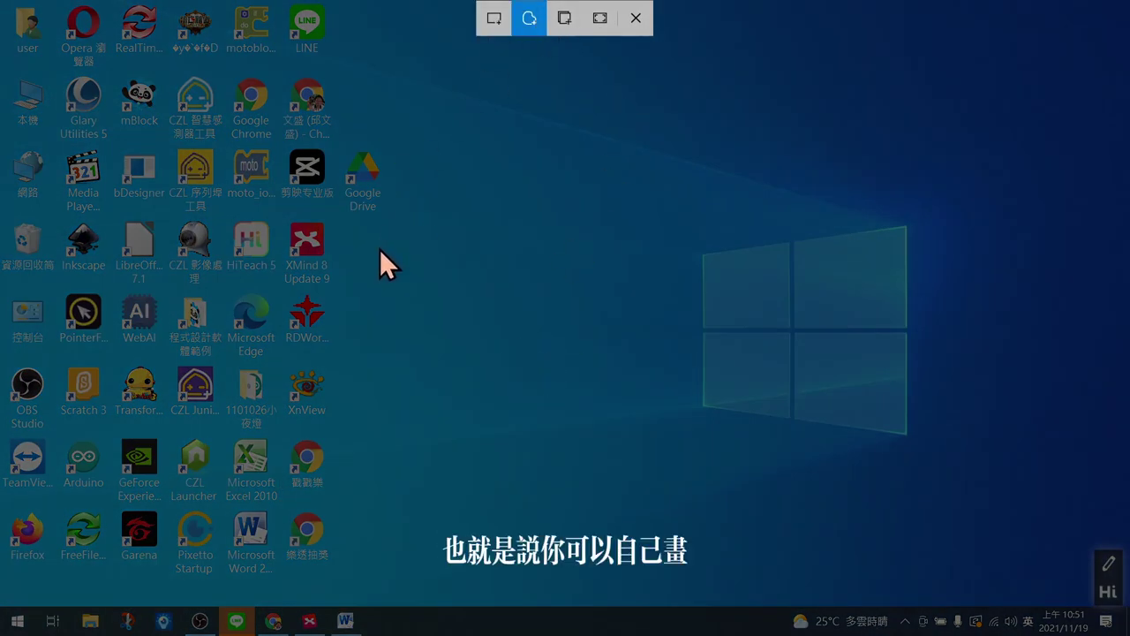
mouse_move(380, 247)
left_mouse_down()
mouse_move(363, 124)
mouse_move(230, 101)
mouse_move(216, 180)
mouse_move(312, 278)
left_mouse_up()
left_click_drag(369, 248, 380, 248)
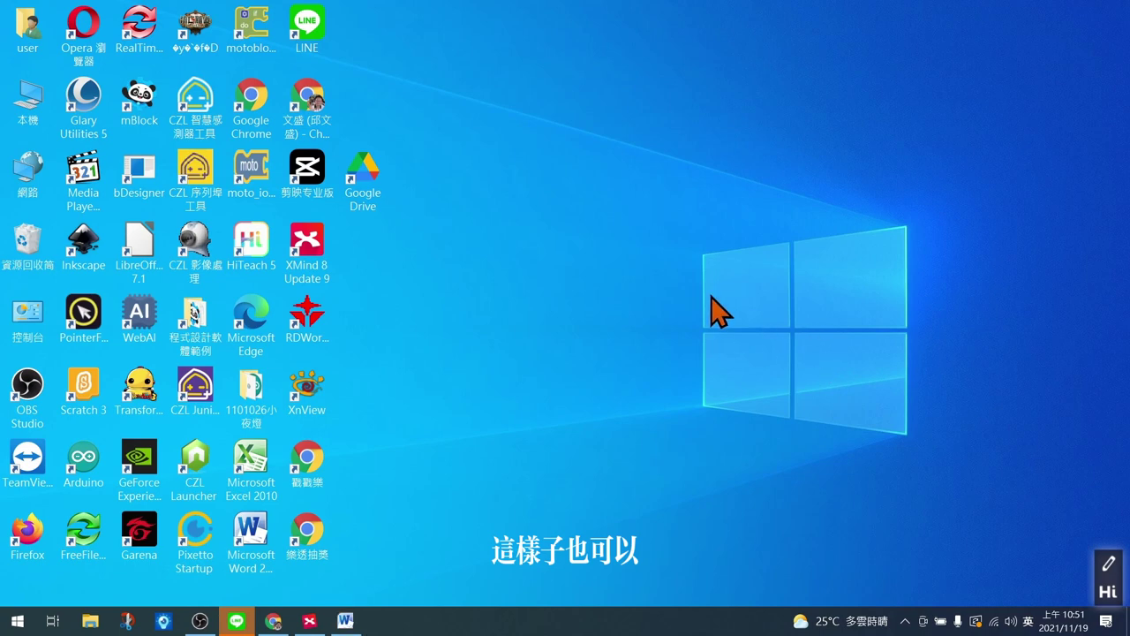
Step: Take a window snip with the desktop as the target
key("super+shift+s")
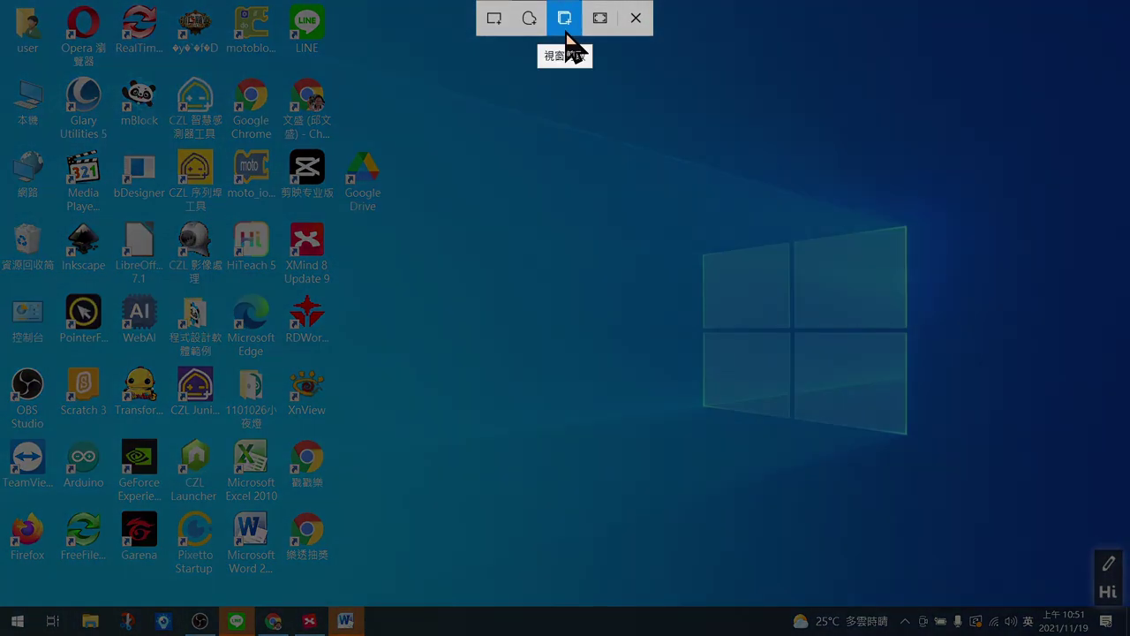
left_click(565, 26)
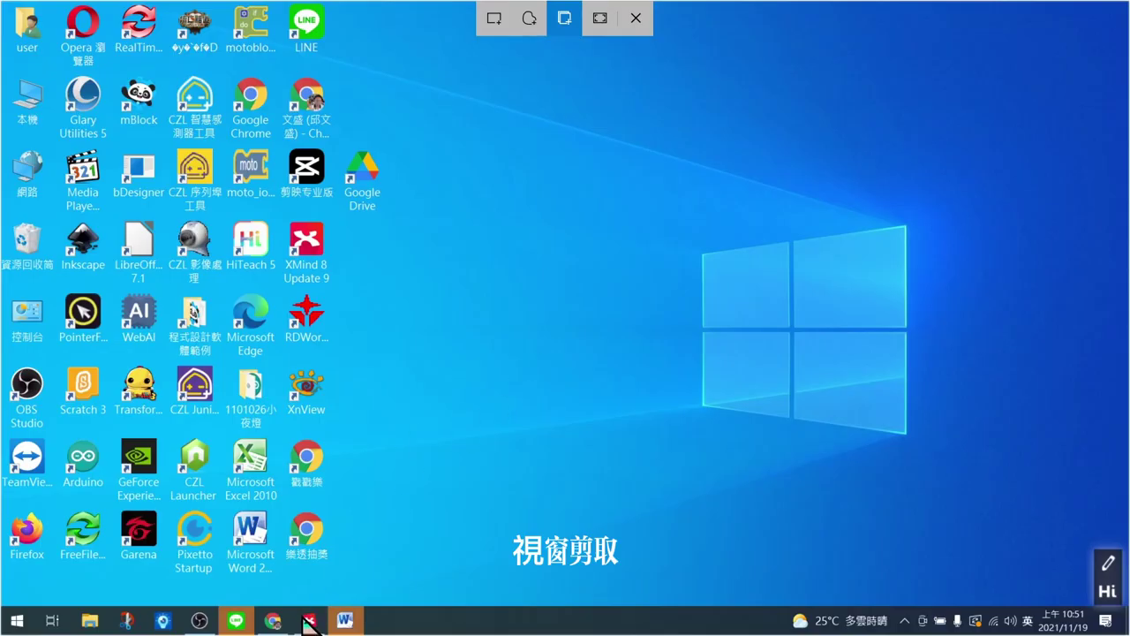
left_click(276, 628)
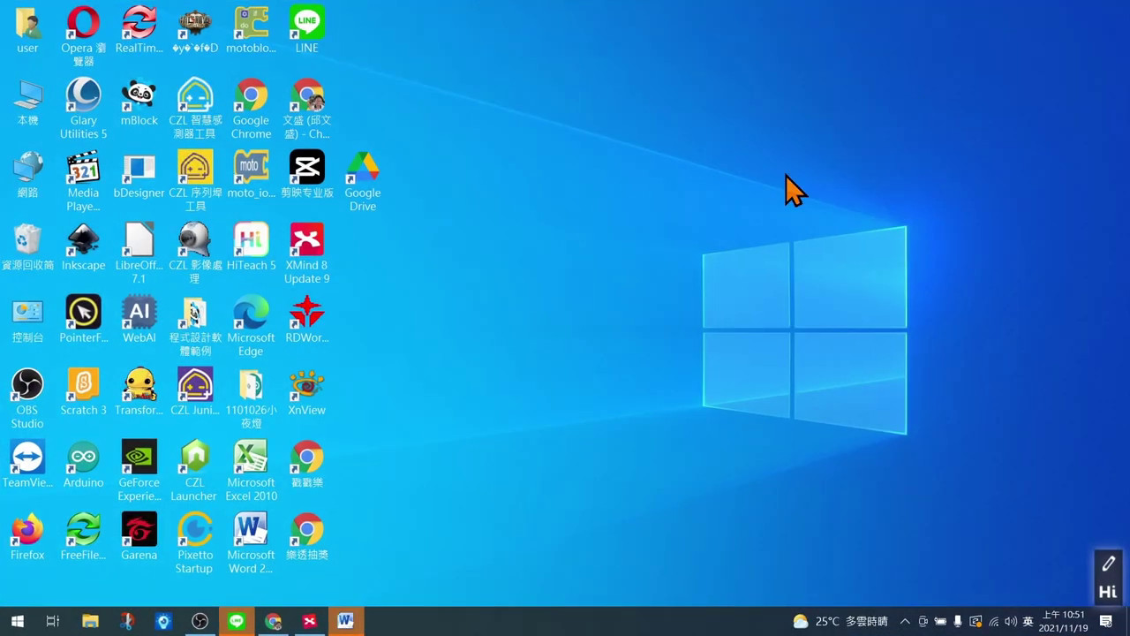
Step: Bring the Word document back onto the desktop, take a window snip of it, and view the snip in 剪取與繪圖 before minimizing that window
key("alt+Tab")
left_click_drag(718, 25, 435, 17)
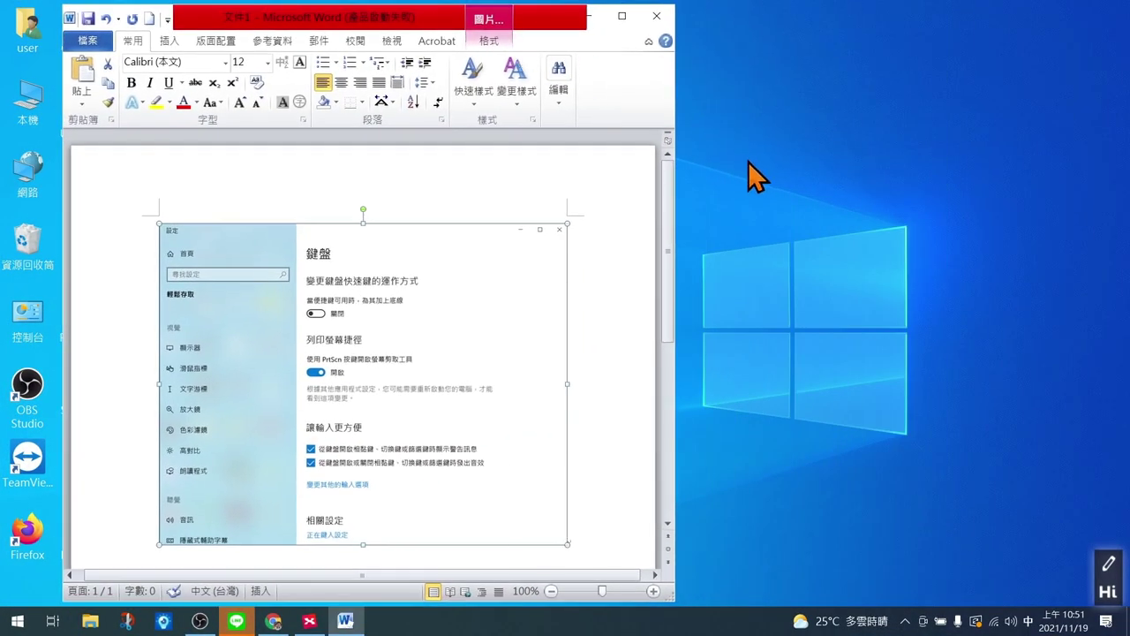
key("Print")
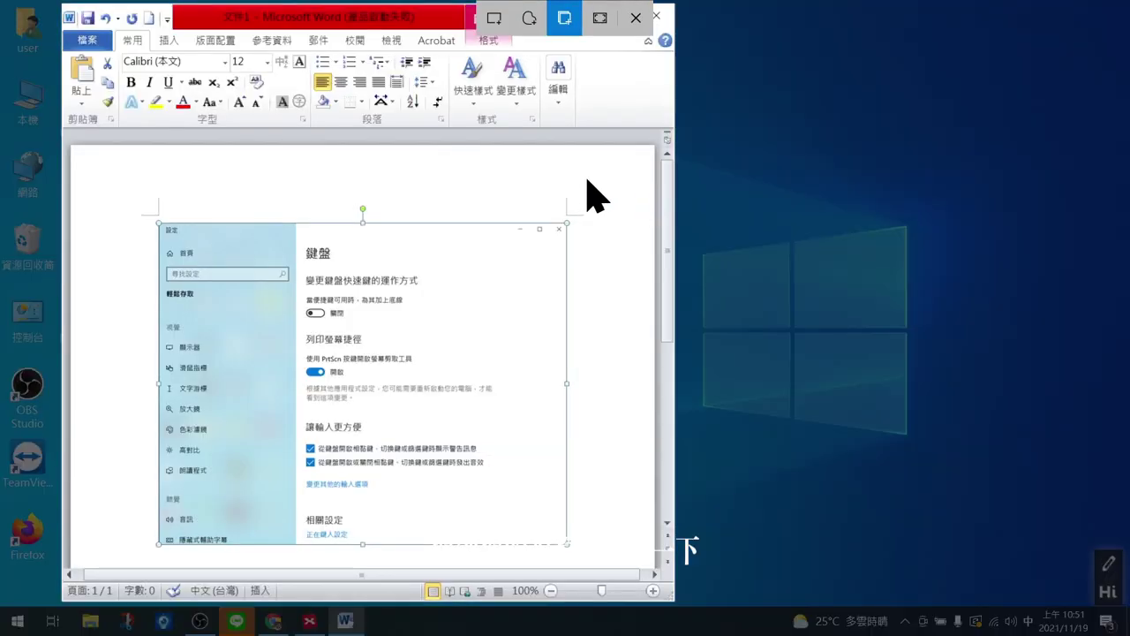
left_click(588, 180)
left_click(966, 485)
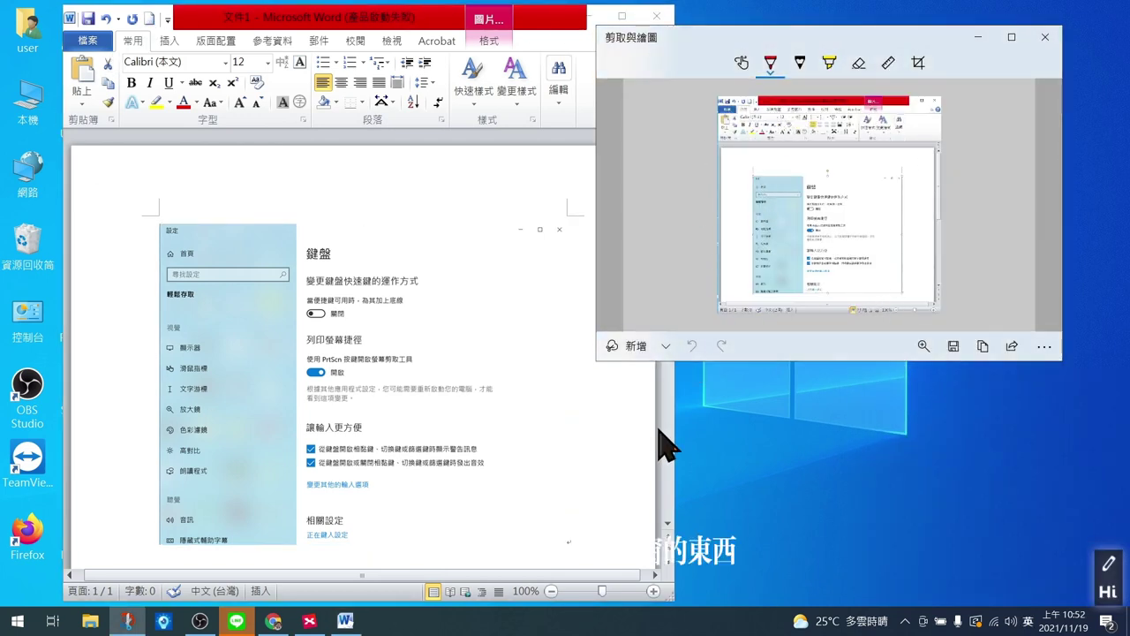
left_click(977, 37)
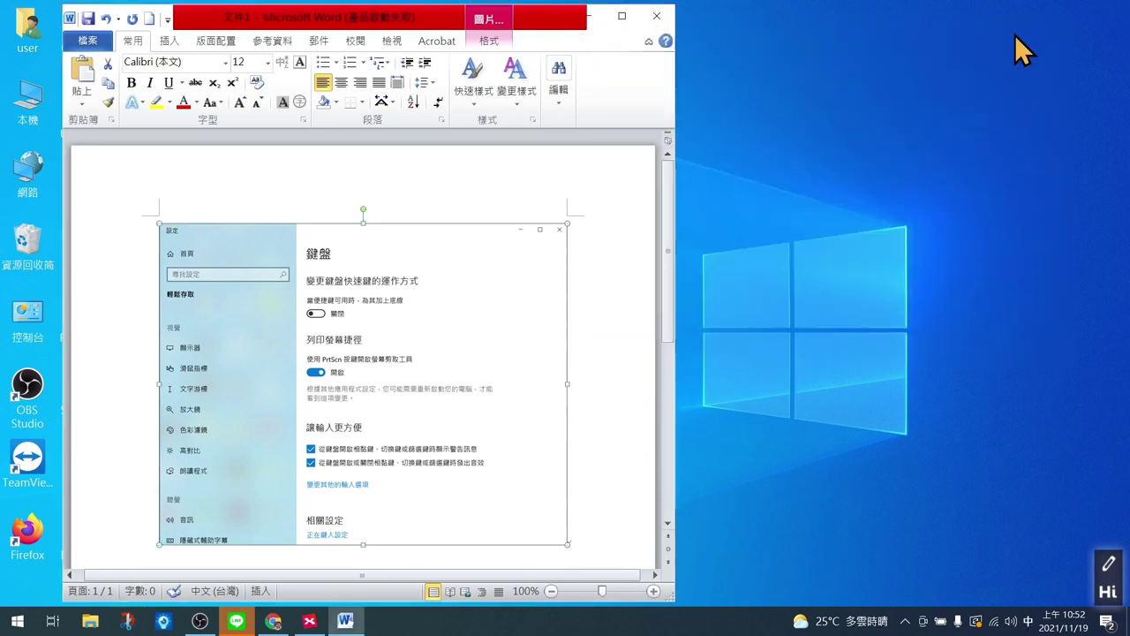
Step: Take a full-screen snip, open it in 剪取與繪圖 from the notification, and close the snip window
key("Print")
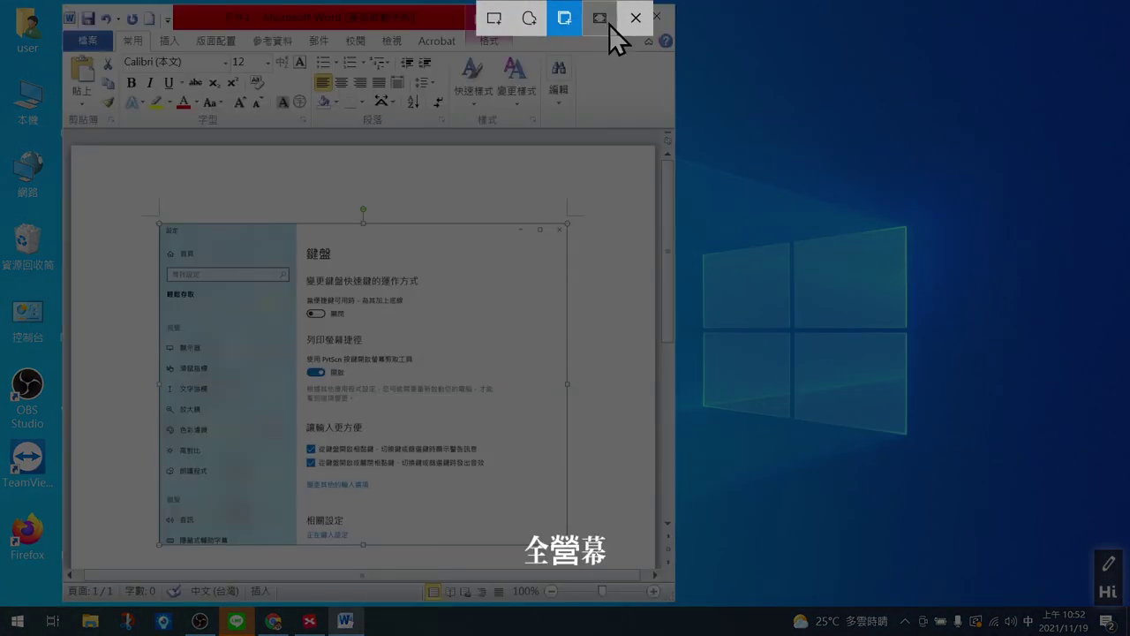
left_click(607, 19)
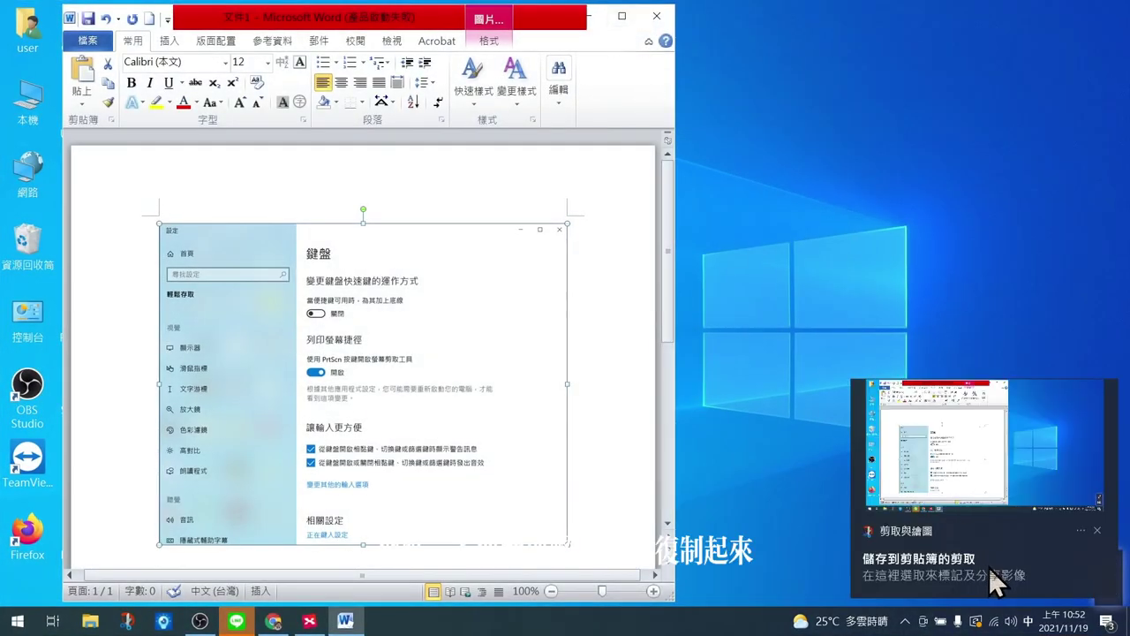
left_click(989, 570)
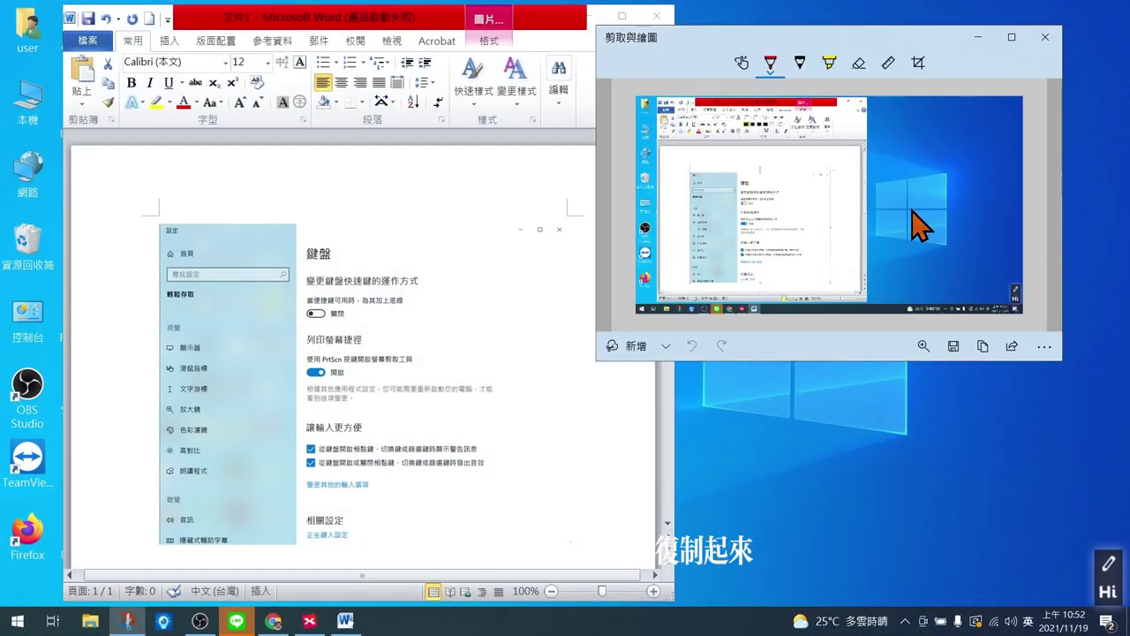
left_click(1047, 40)
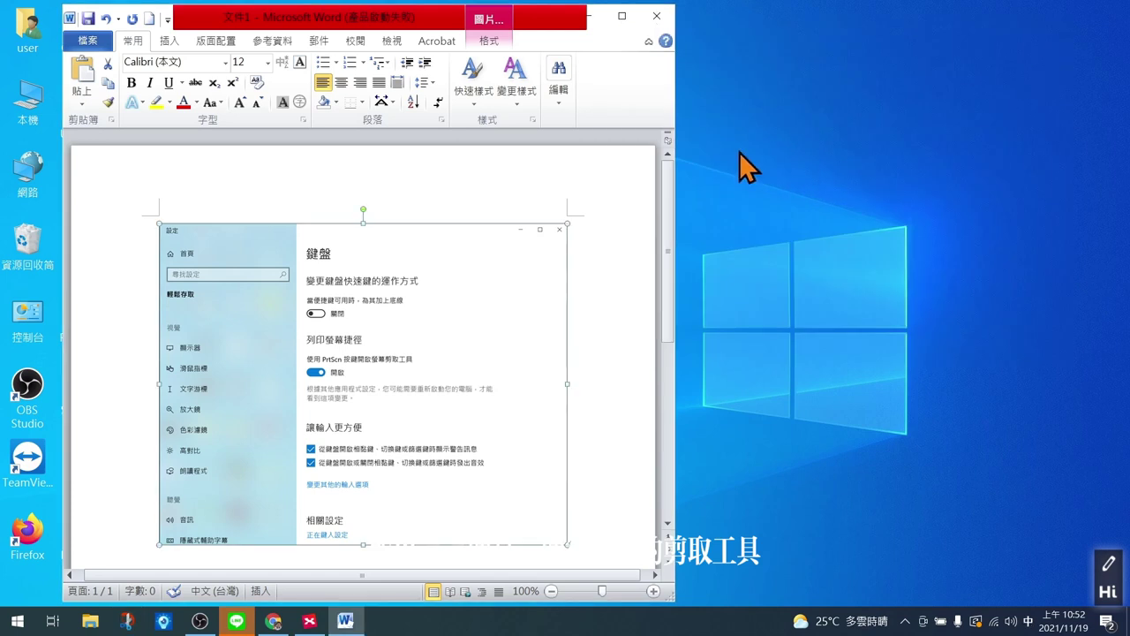